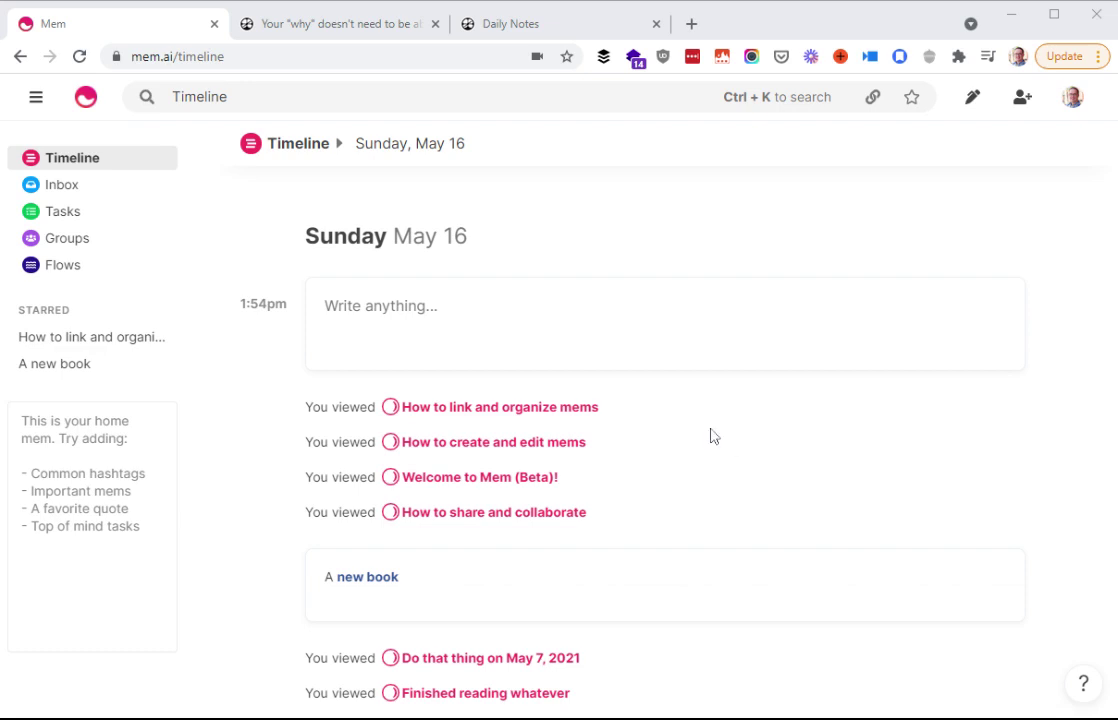
- Look through the Mem timeline's past entries and jump to May 8, 2021 with the date picker
scroll(756, 408, "down", 5)
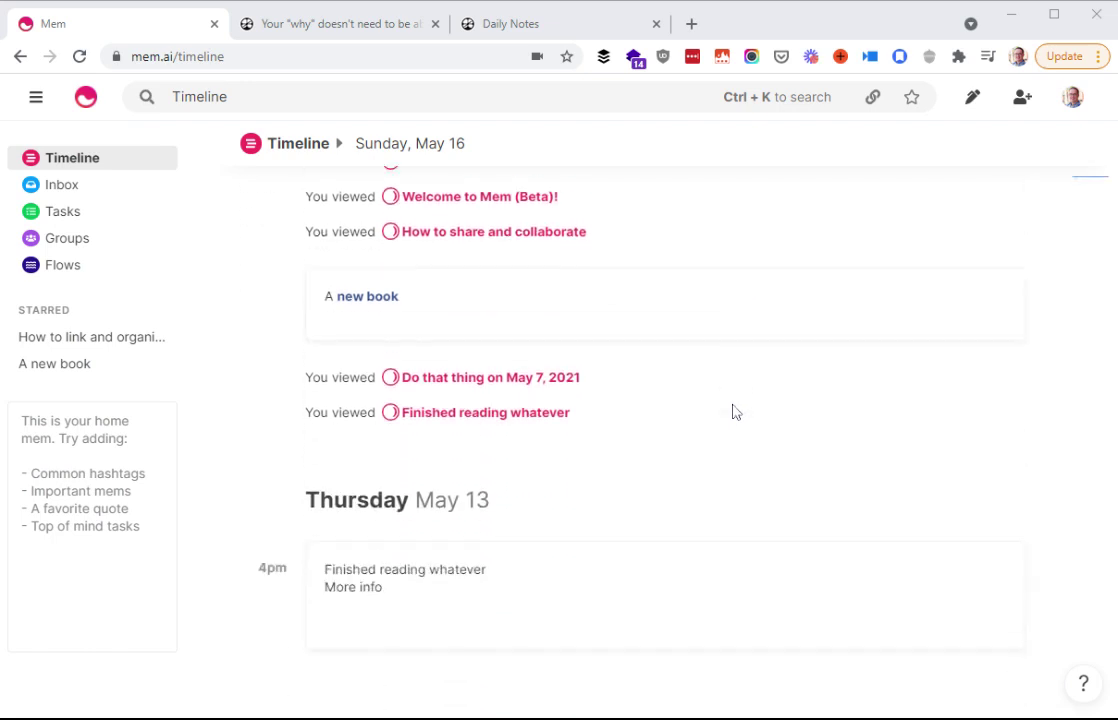
scroll(577, 310, "down", 5)
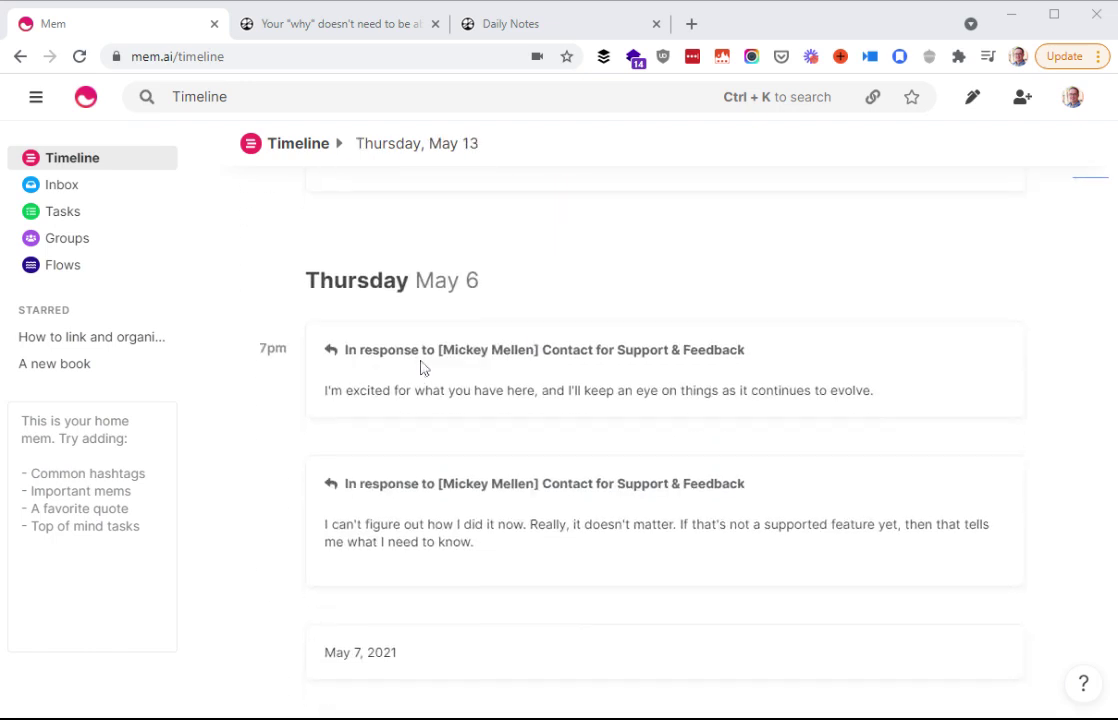
scroll(515, 467, "up", 5)
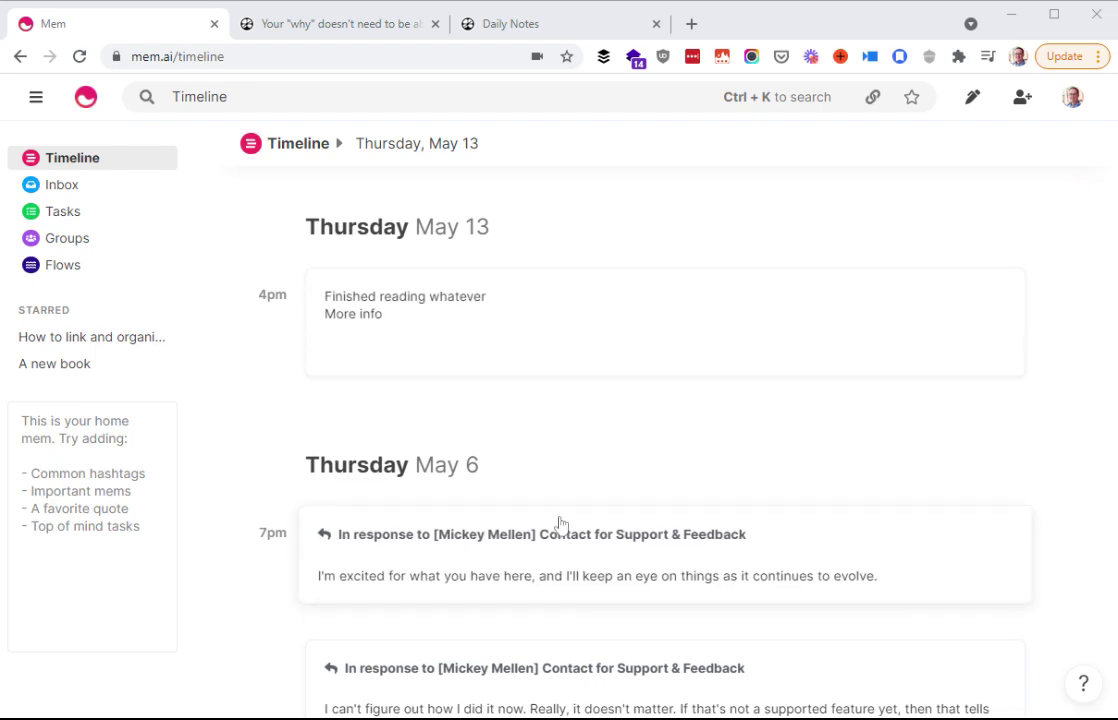
scroll(537, 489, "up", 5)
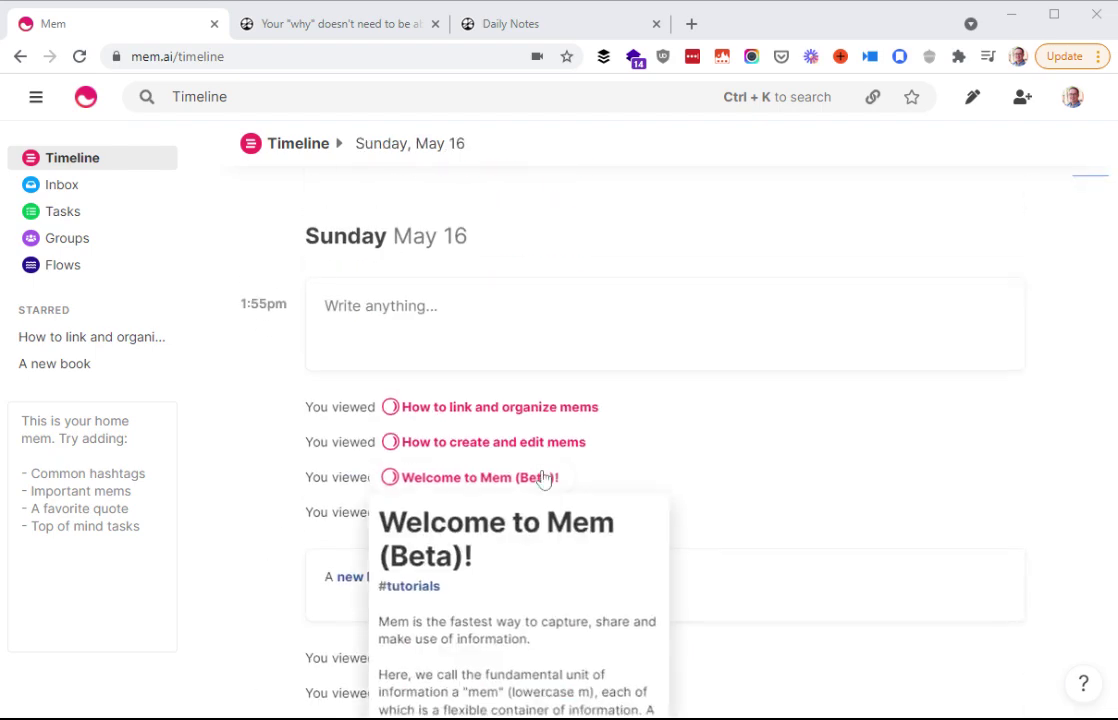
left_click(414, 145)
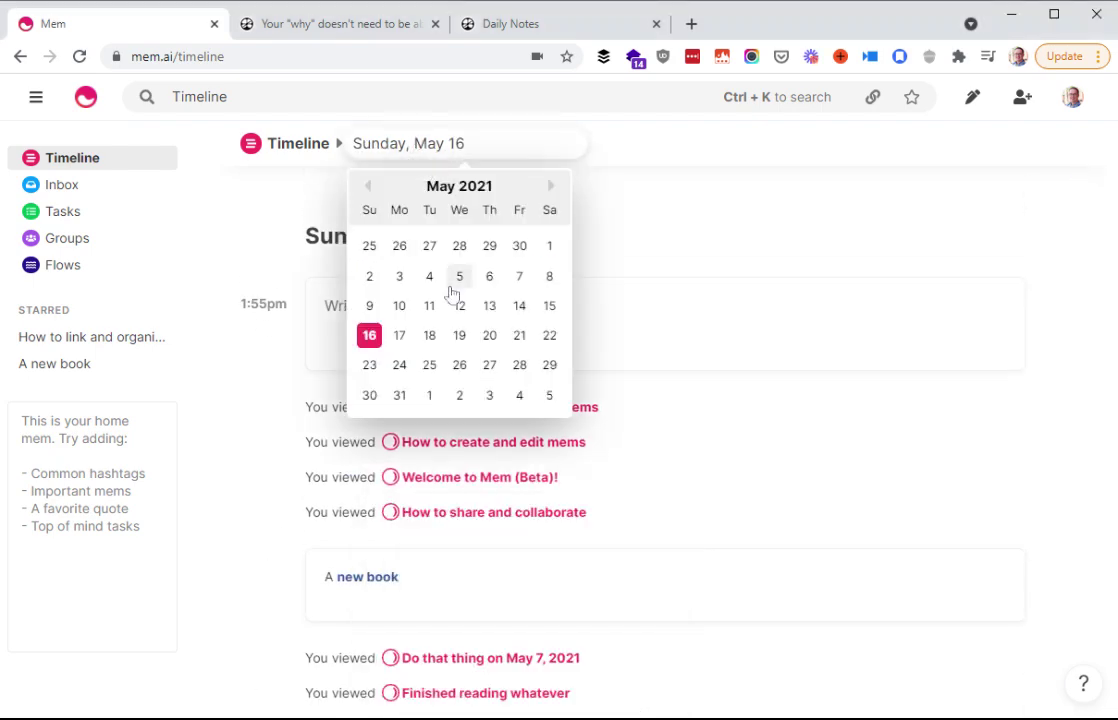
left_click(549, 279)
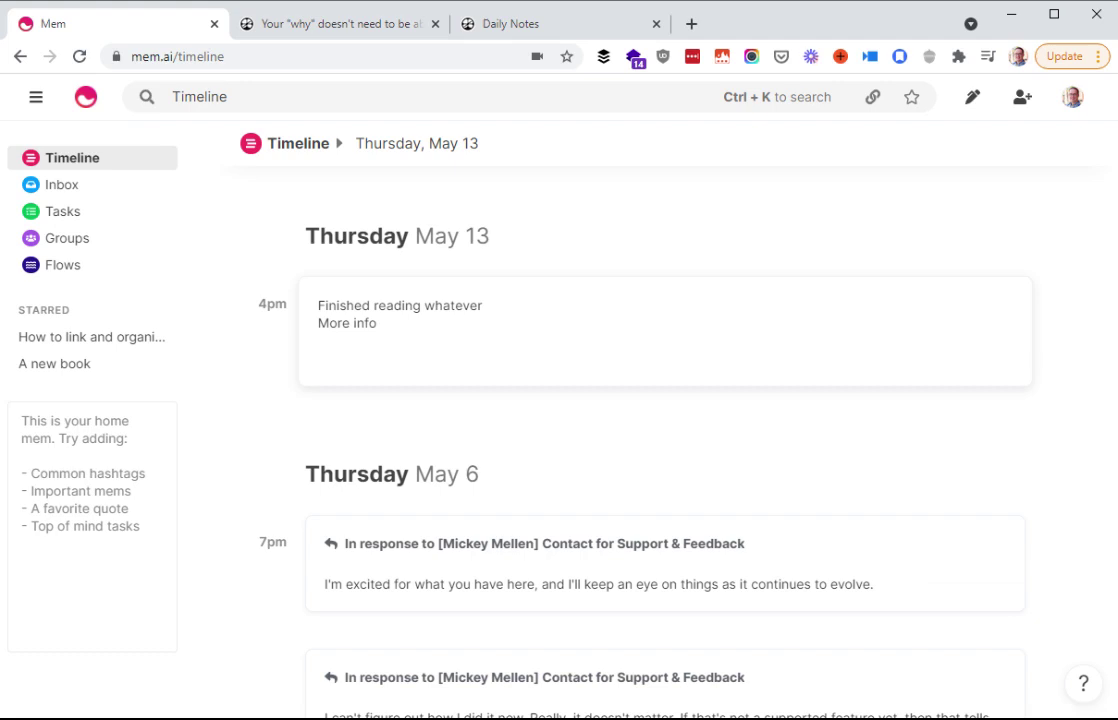
- Check the April 14th, 2021 daily note in Roam Research for comparison and return to Mem
left_click(552, 25)
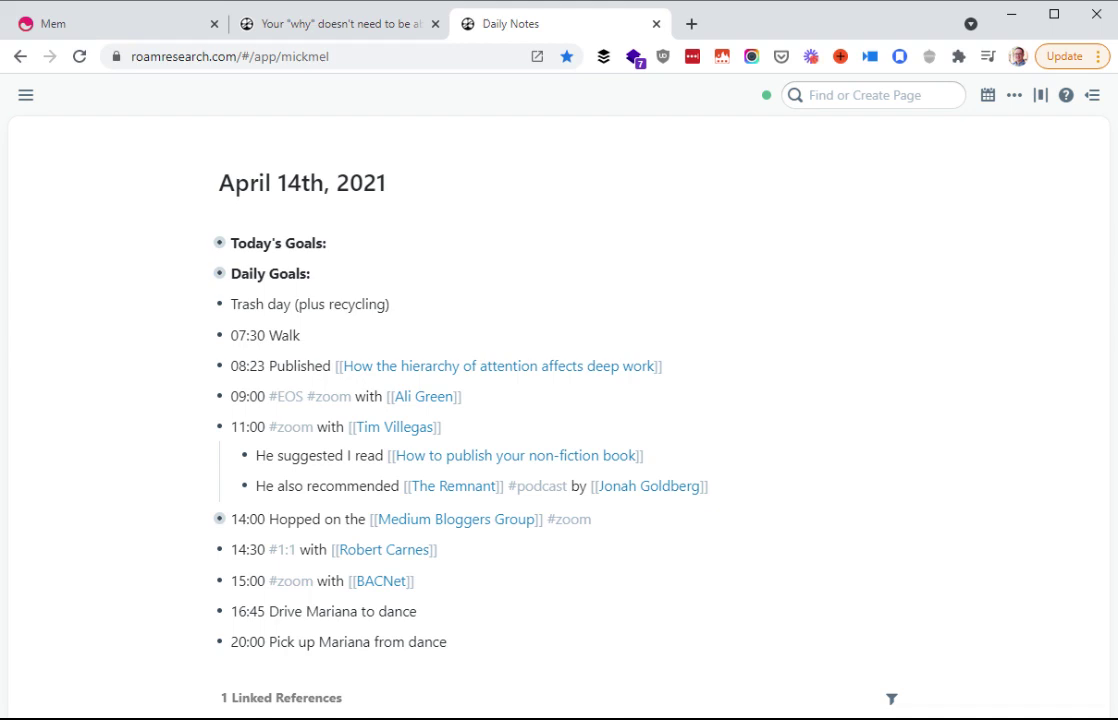
left_click(150, 16)
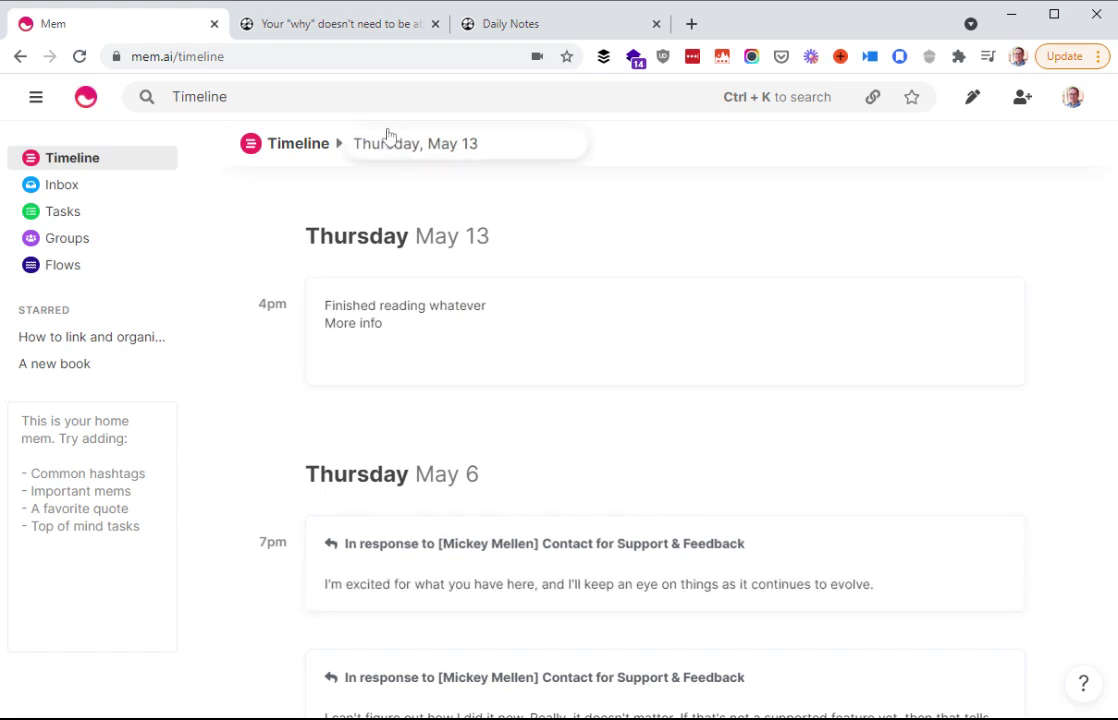
- Try to jump the timeline to May 19, and return to the current day's timeline
left_click(413, 146)
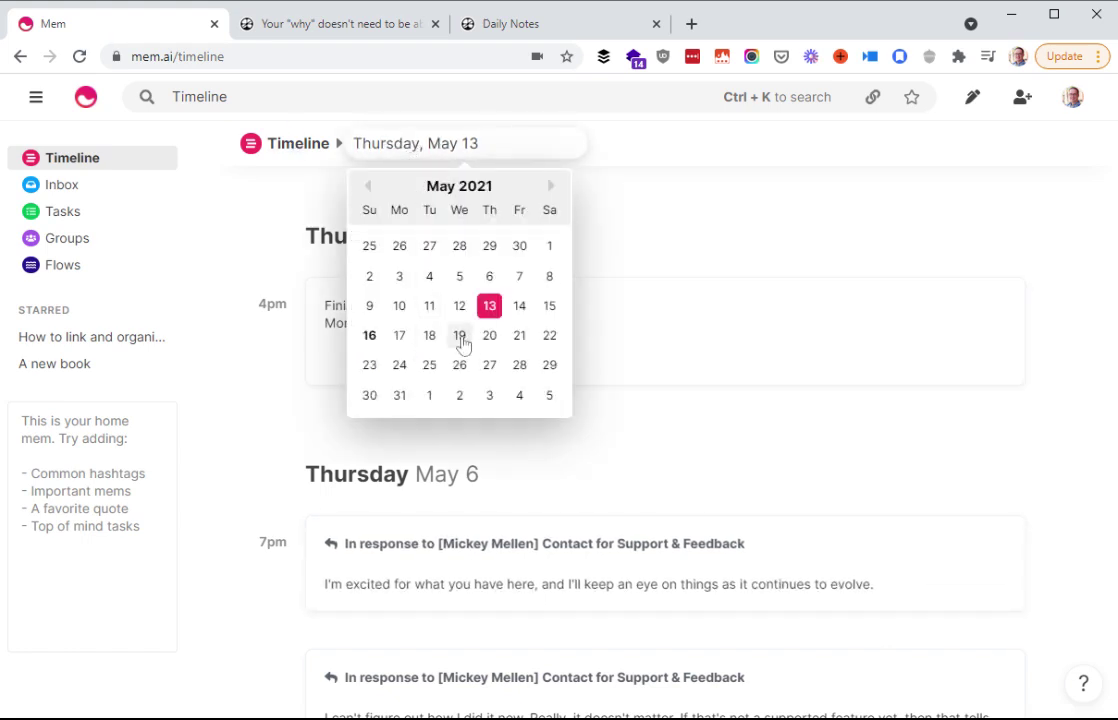
left_click(462, 344)
left_click(429, 152)
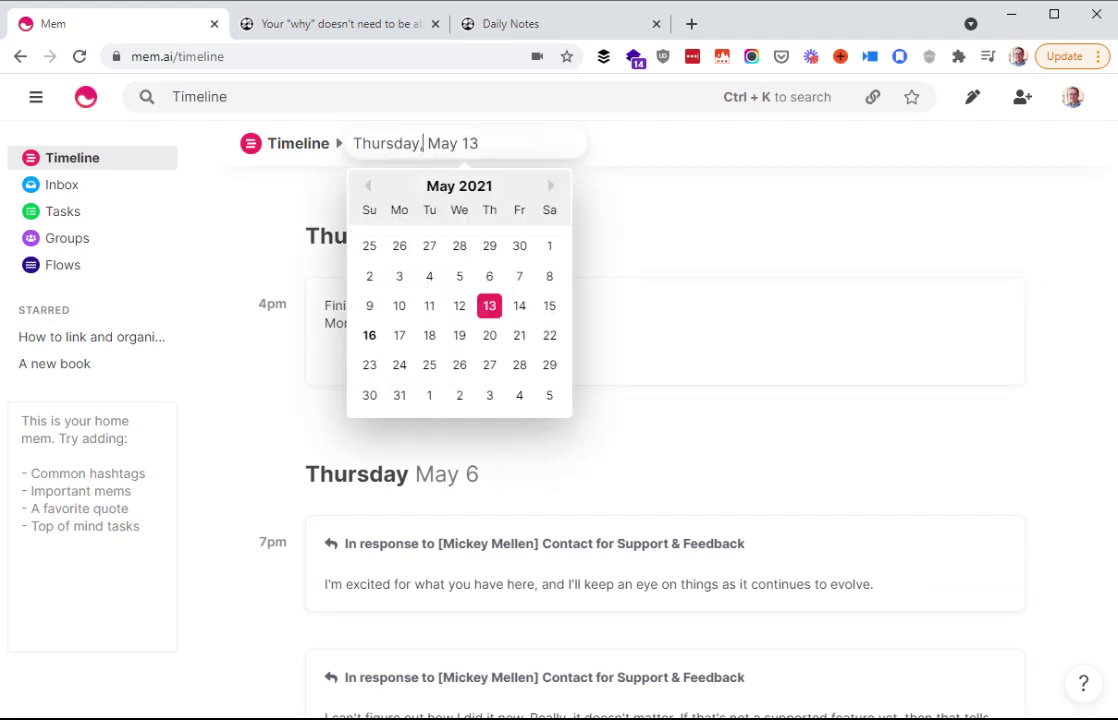
left_click(462, 344)
left_click(66, 168)
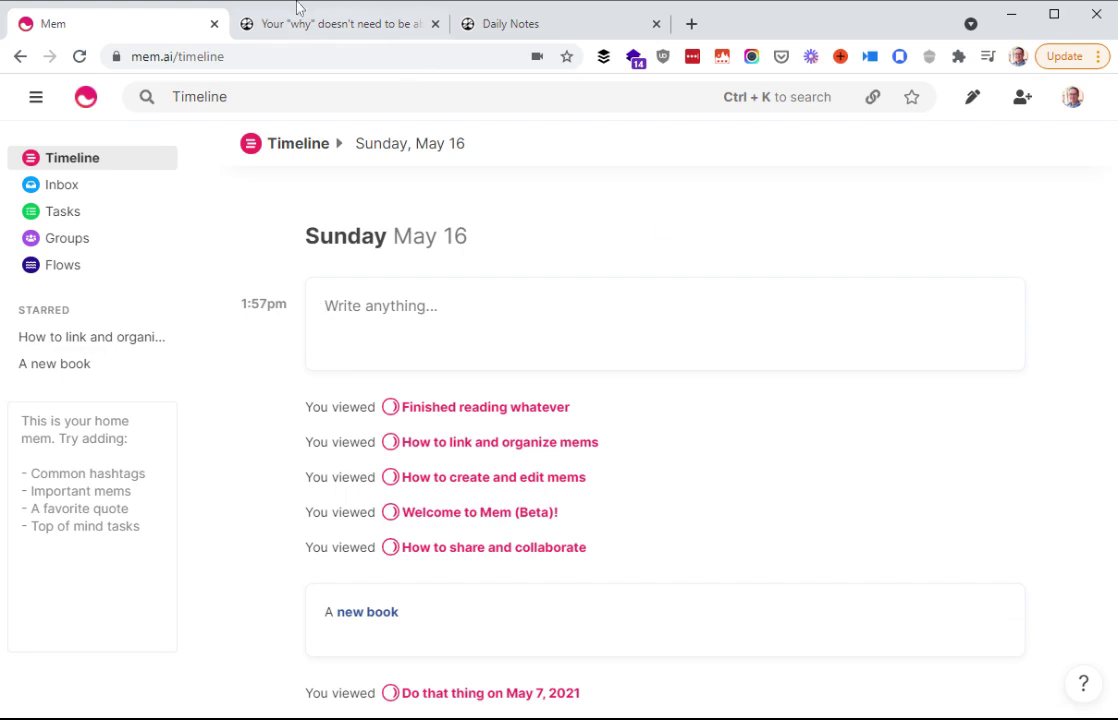
- In Roam's "Your "why" doesn't need to be about you" page, insert a second block reference to "People don't buy what you do" under the existing one
left_click(297, 31)
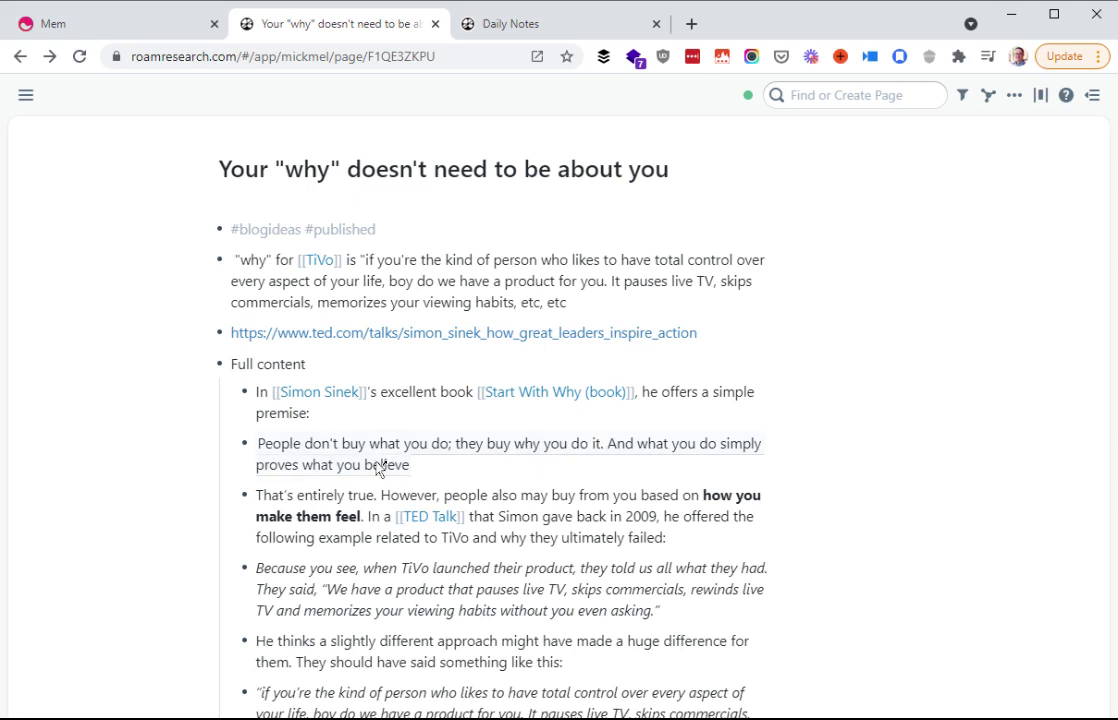
left_click(500, 465)
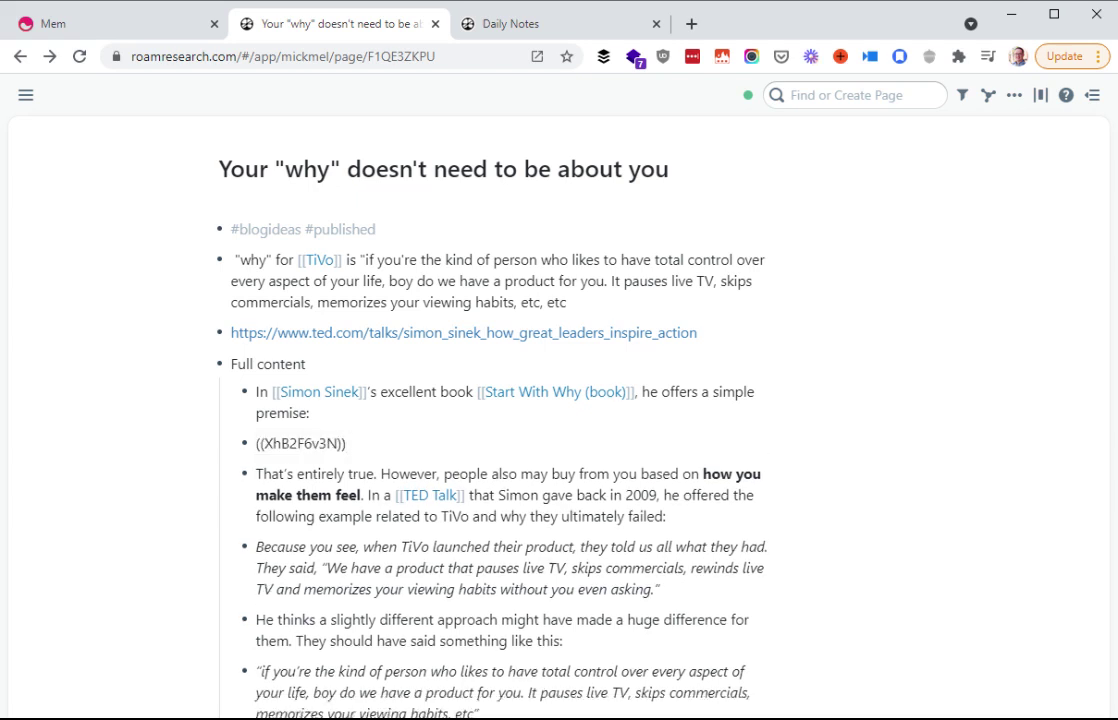
key("Return")
type("((")
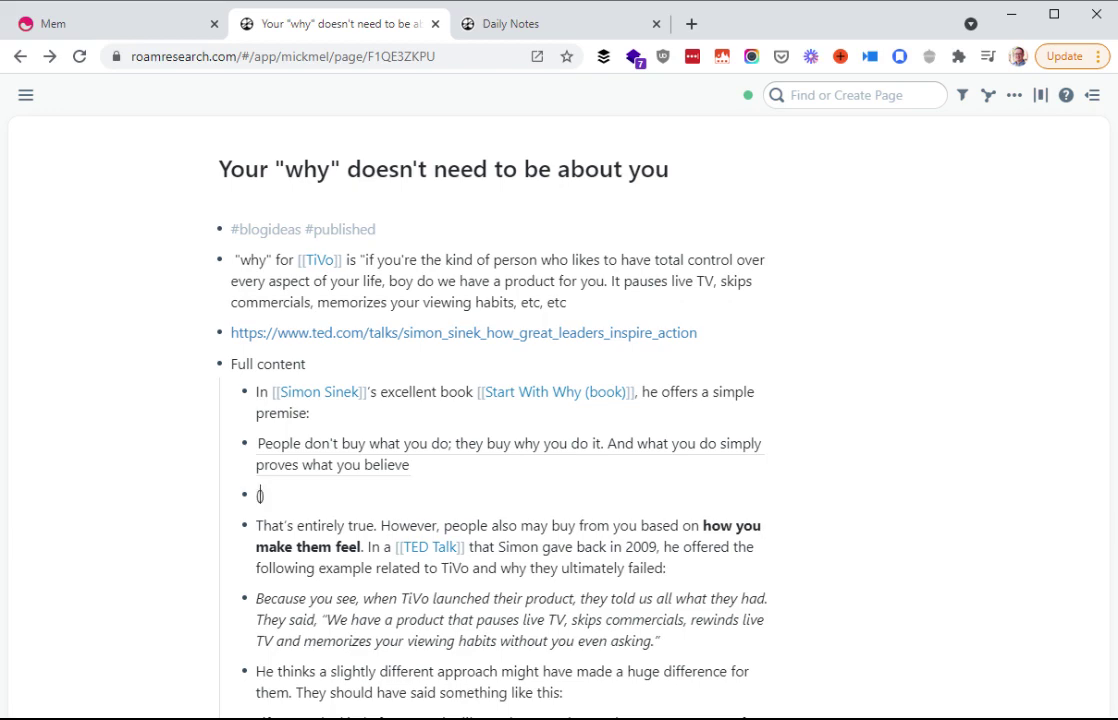
type("people")
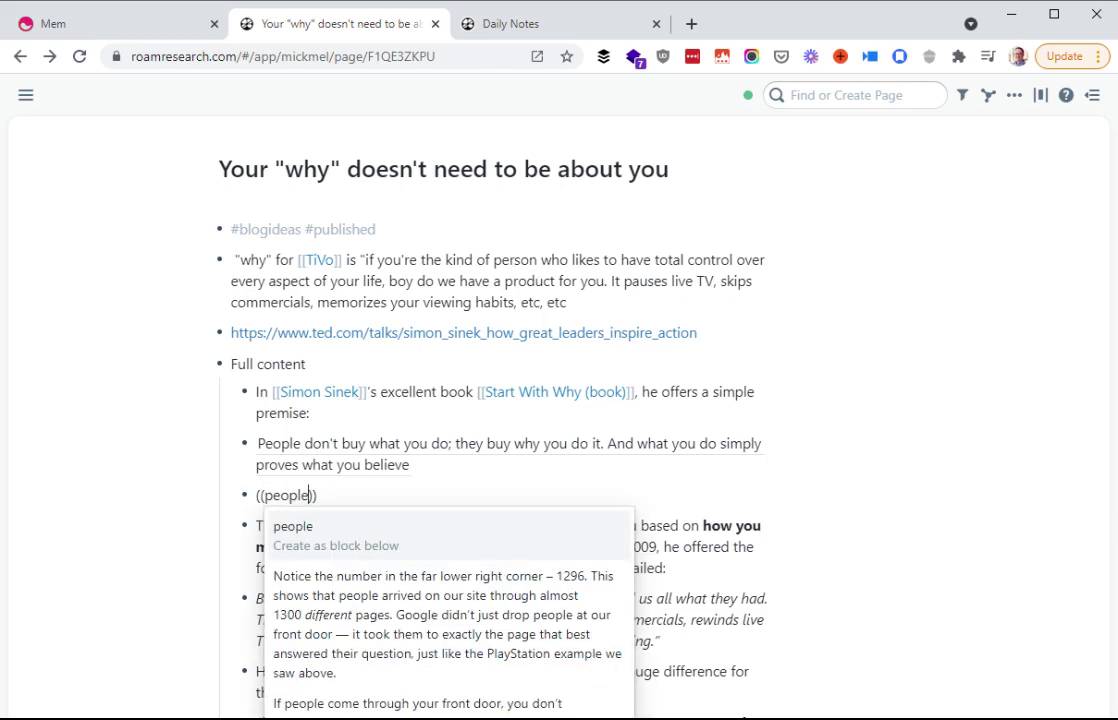
type(" don't buy")
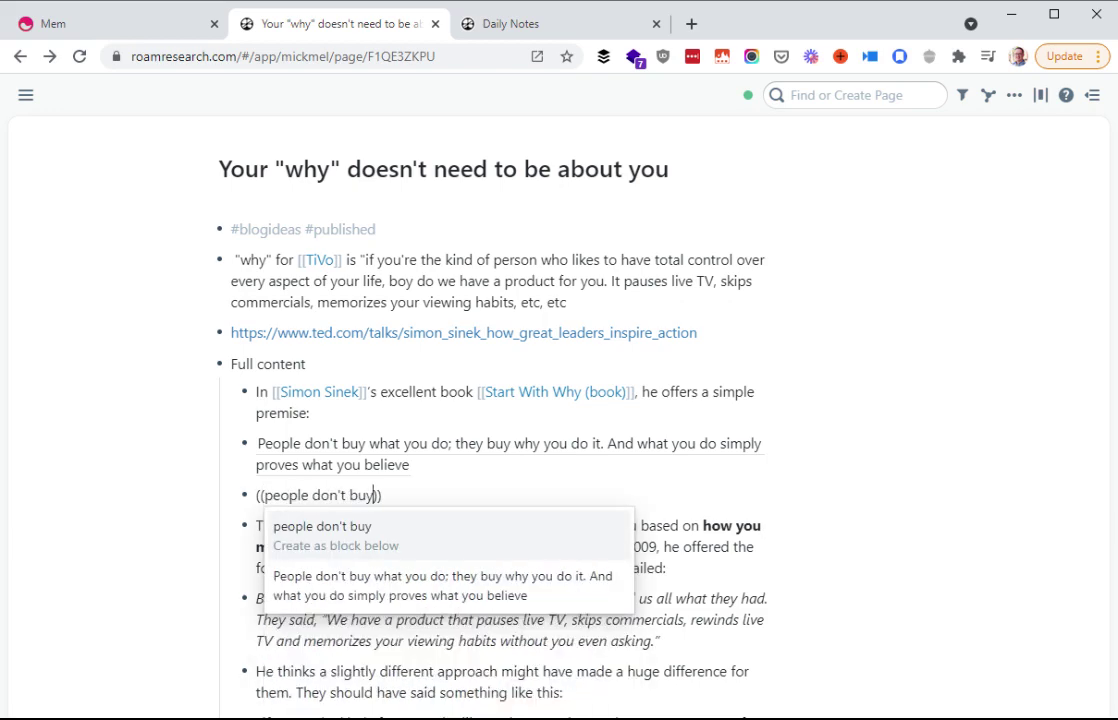
key("Down")
key("Return")
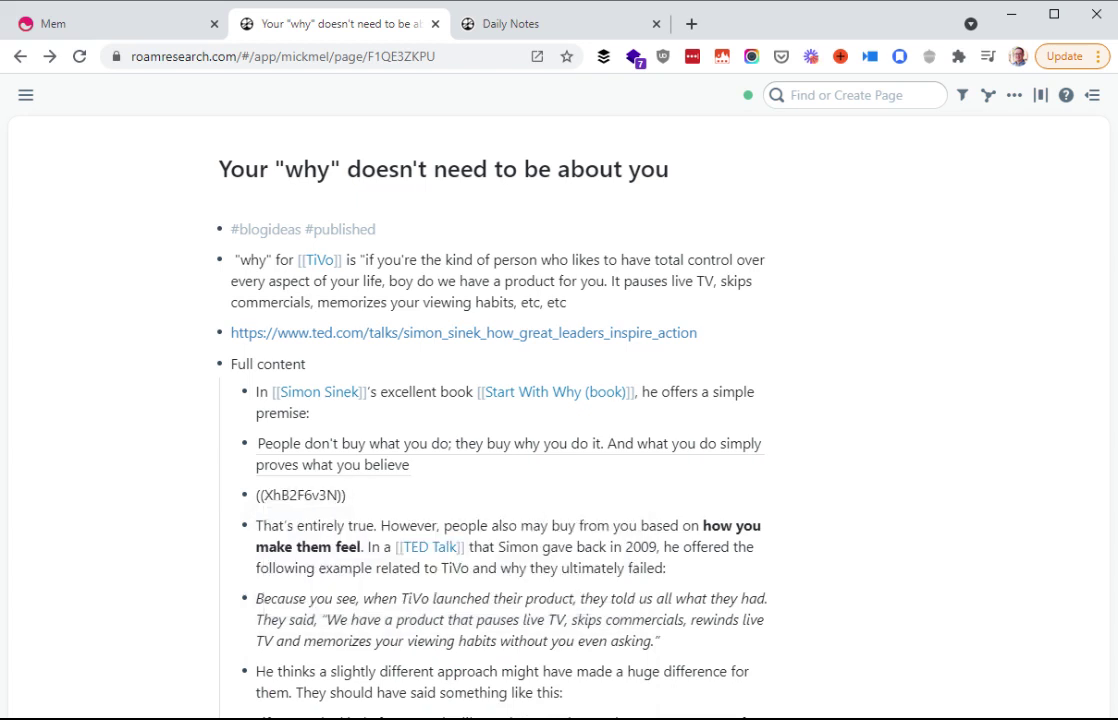
left_click(654, 547)
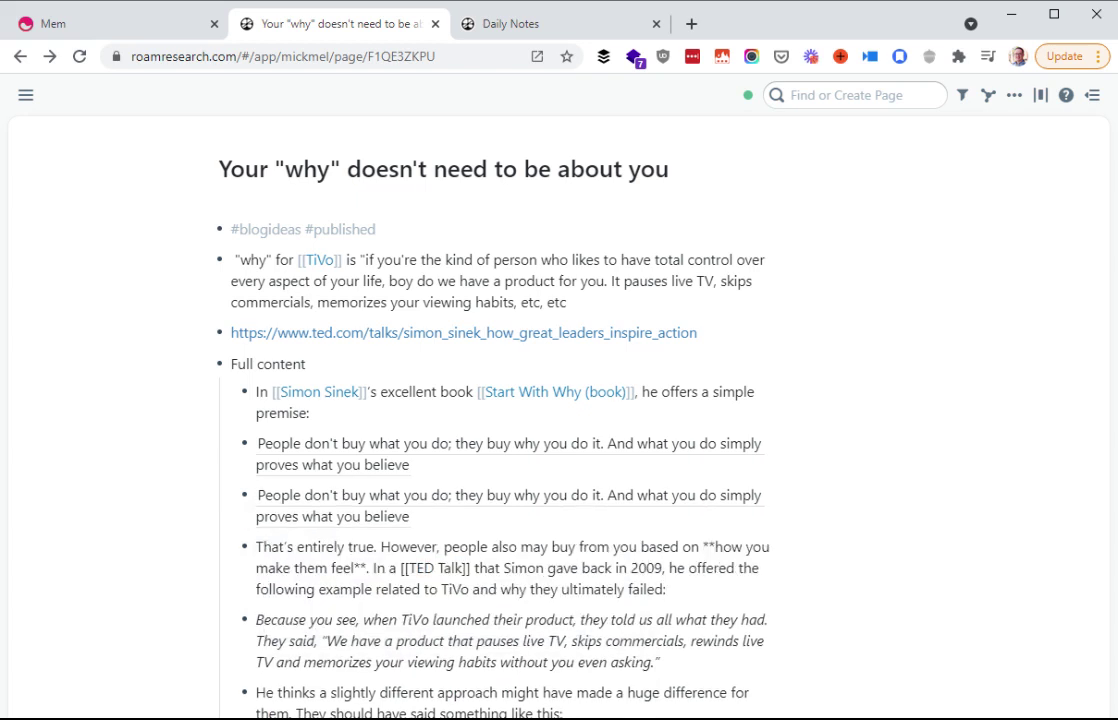
- Delete the duplicate "People don't buy what you do" block reference together with its empty bullet
left_click(580, 500)
key("ctrl+a")
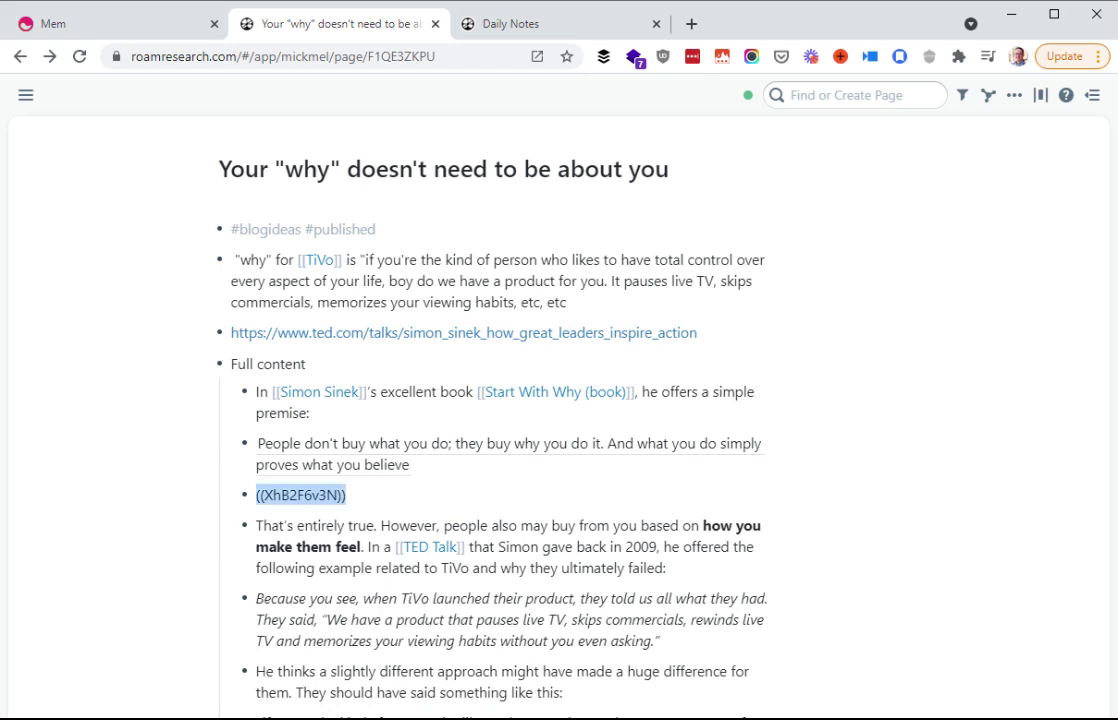
key("BackSpace")
key("BackSpace")
left_click(547, 516)
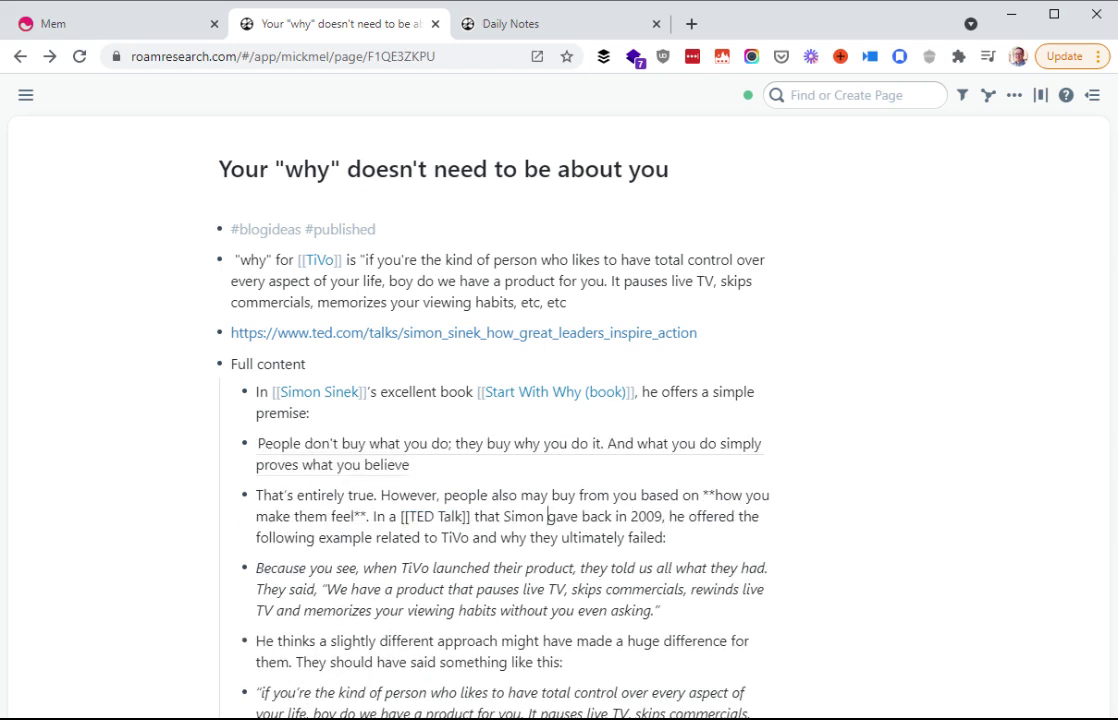
- Open the linked "Start With Why (book)" page and examine its Goodreads highlights and linked references
left_click(535, 395)
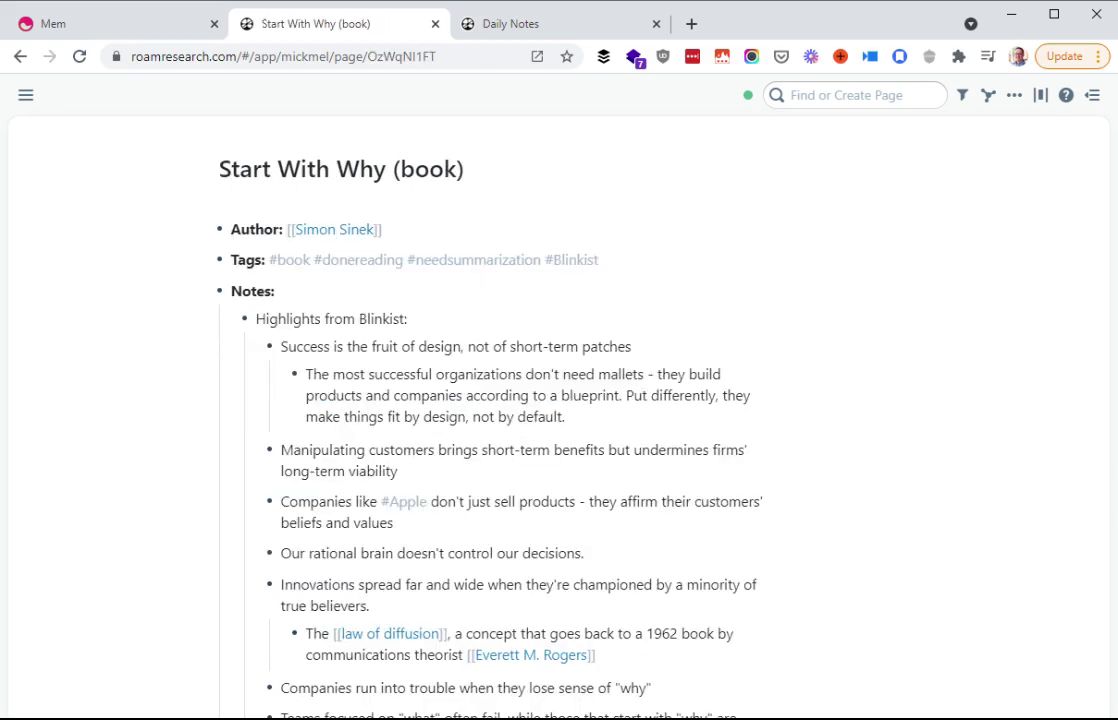
scroll(490, 420, "down", 5)
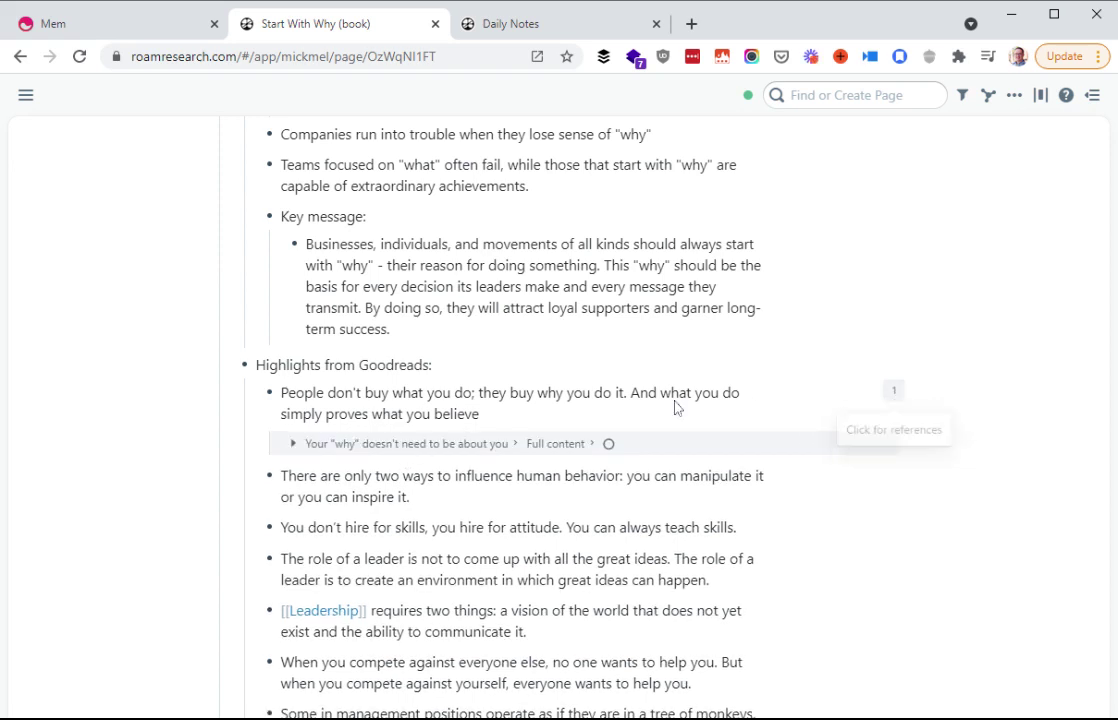
scroll(500, 420, "down", 20)
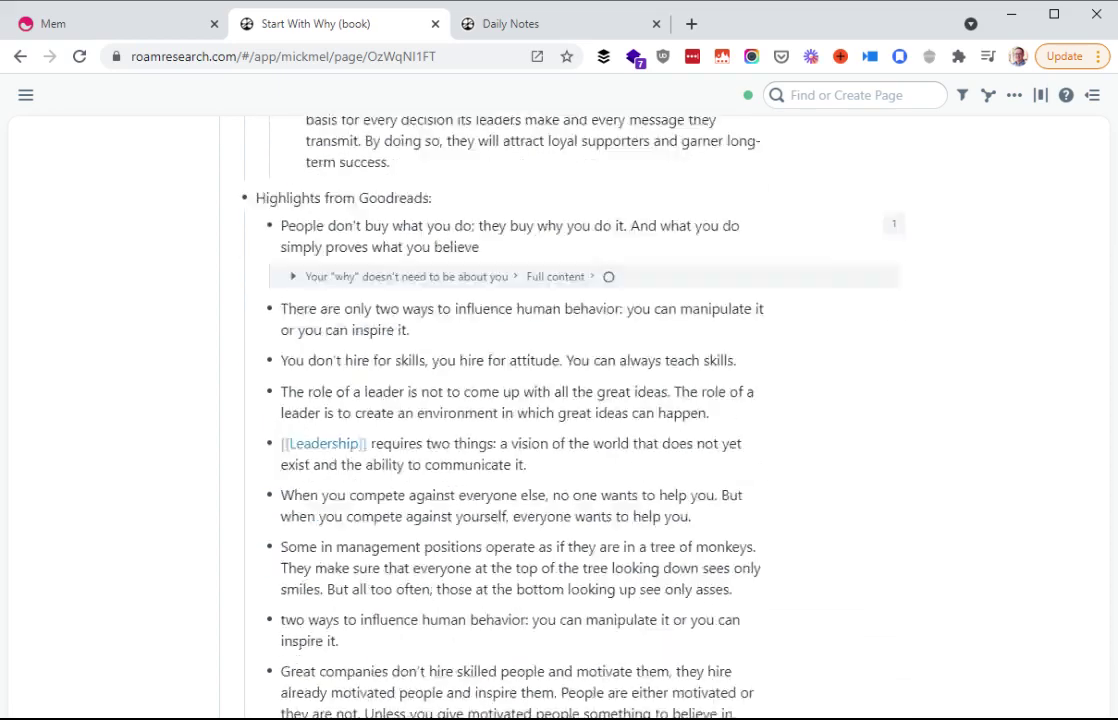
scroll(678, 605, "down", 10)
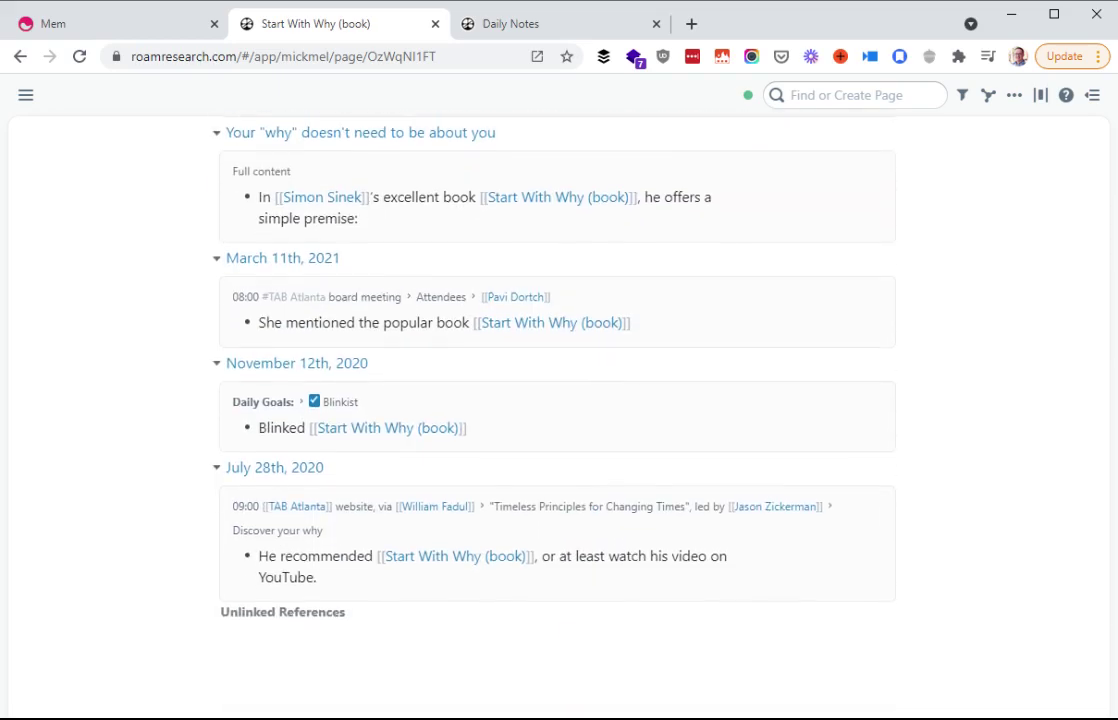
scroll(576, 620, "up", 3)
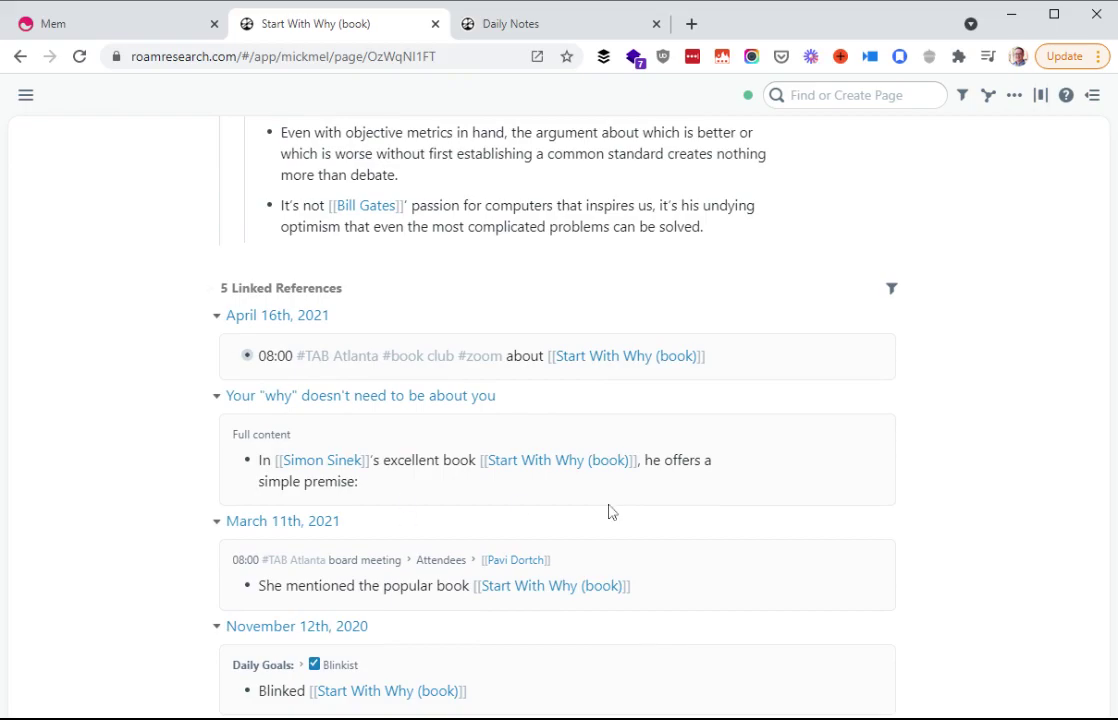
scroll(620, 525, "up", 10)
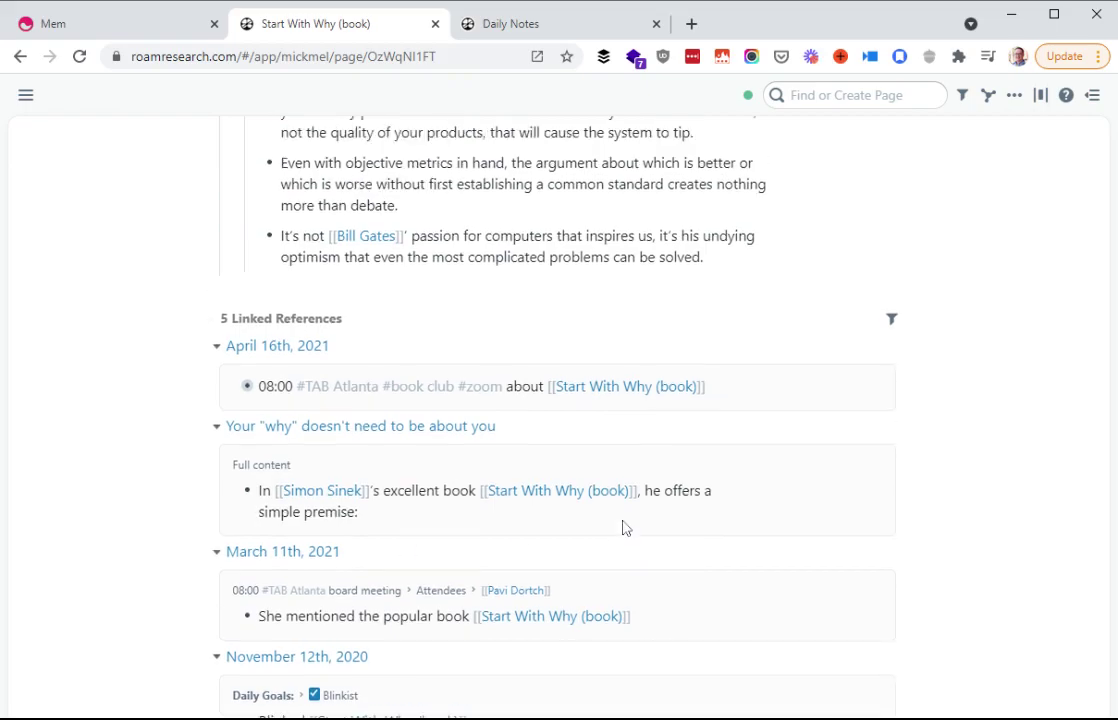
scroll(500, 420, "up", 15)
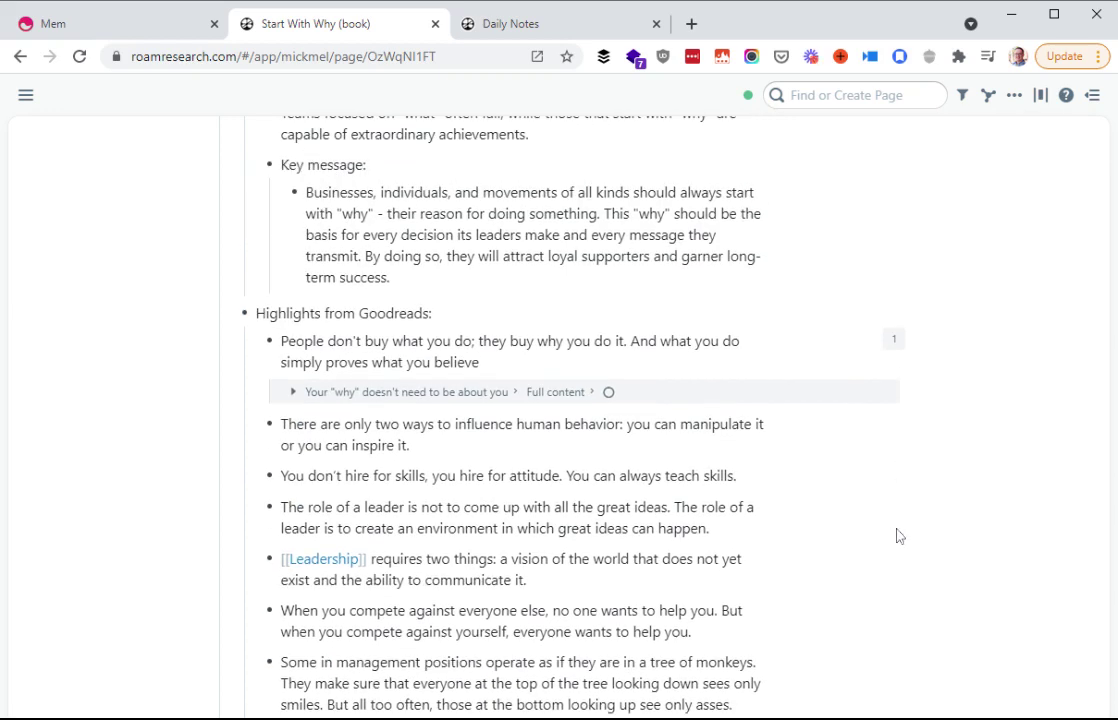
- Expand the page that references the "People don't buy what you do" highlight to see the quote in context, and return to Mem
left_click(894, 340)
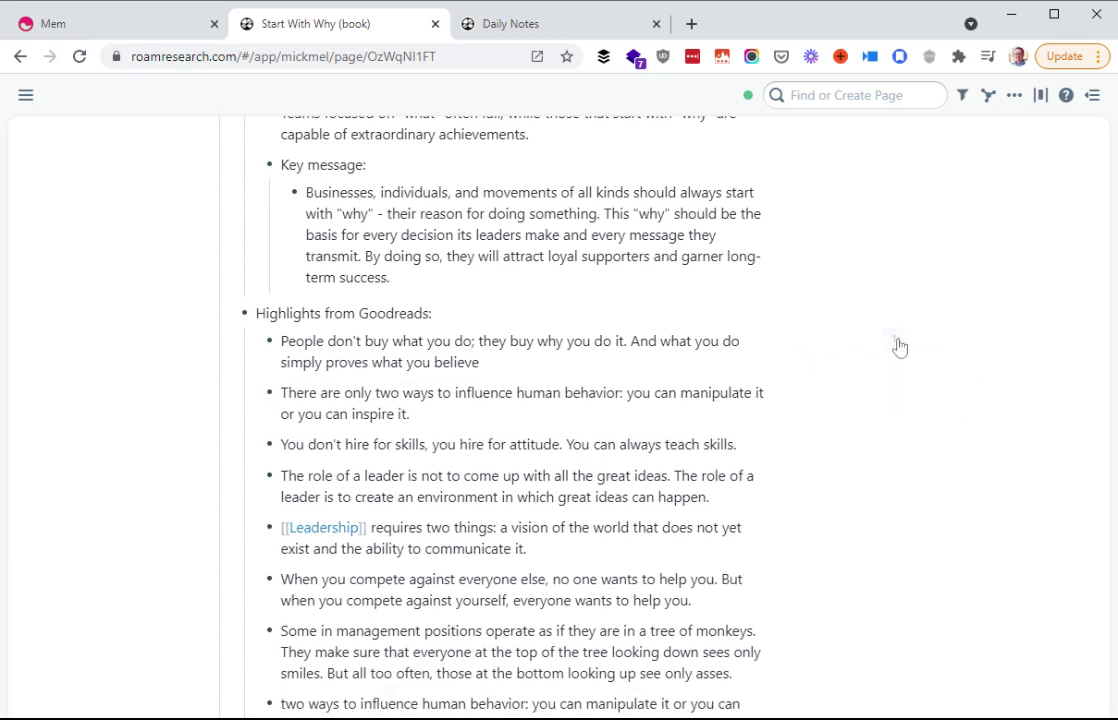
left_click(894, 341)
left_click(410, 400)
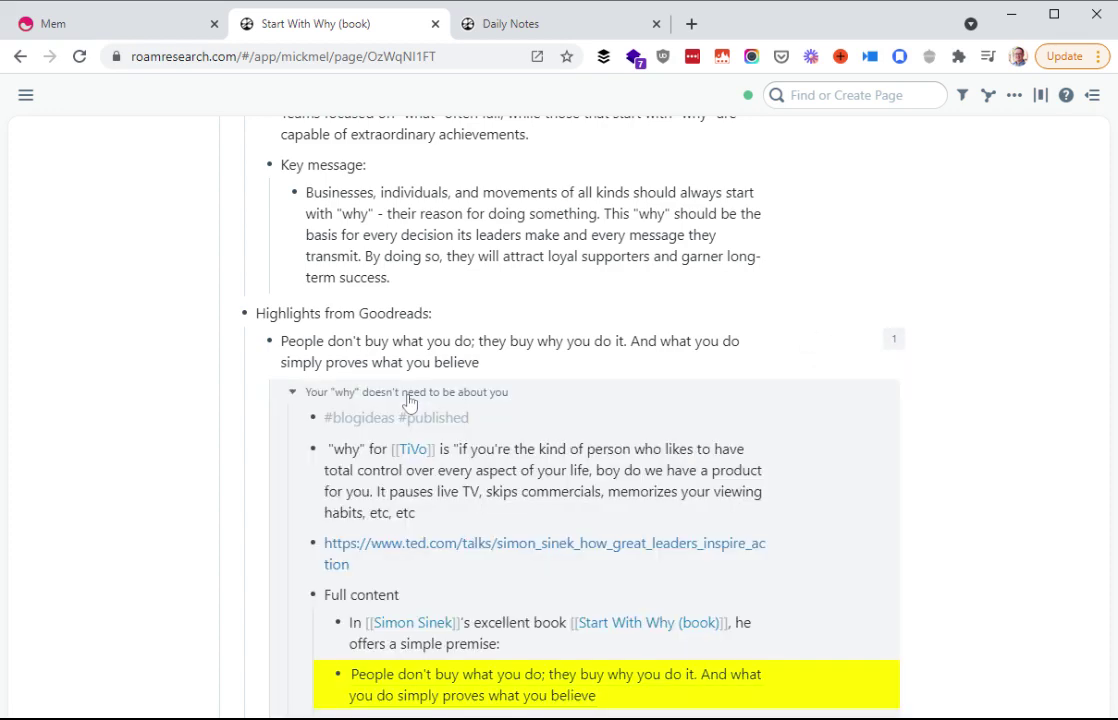
scroll(410, 400, "down", 4)
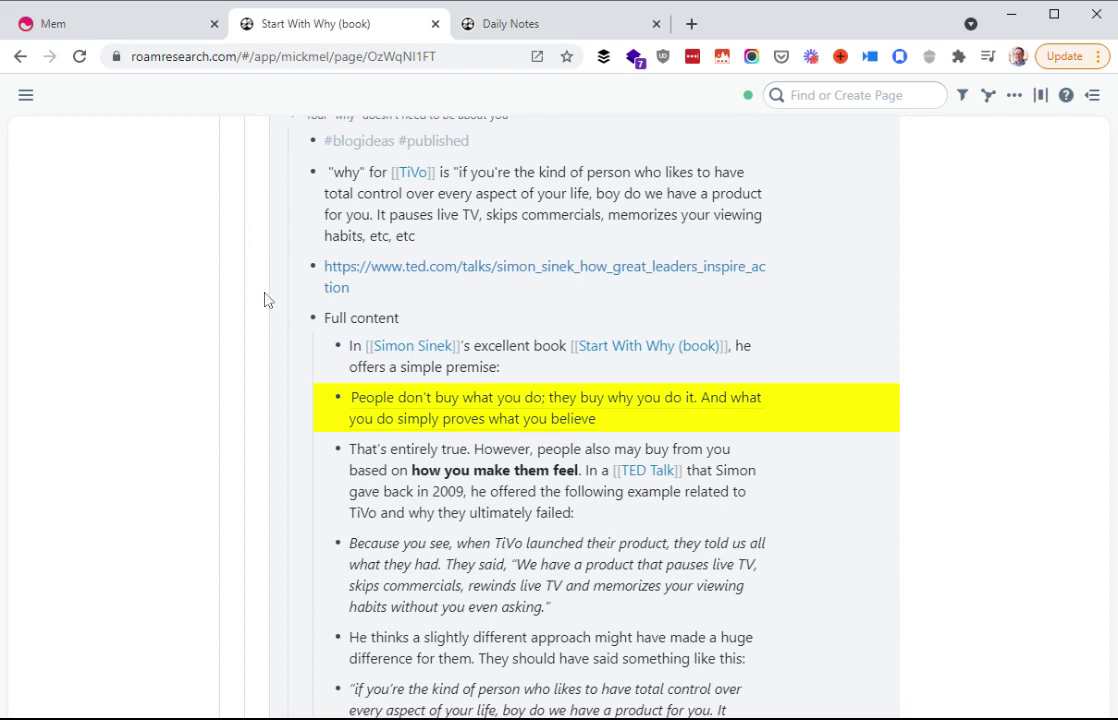
left_click(128, 24)
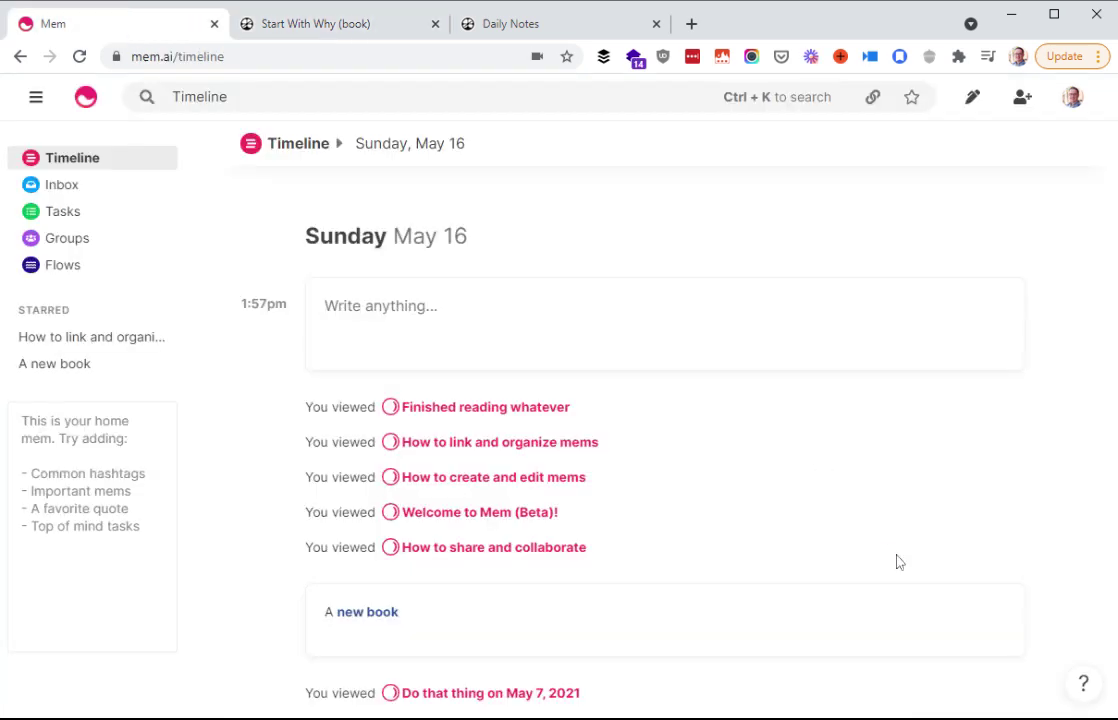